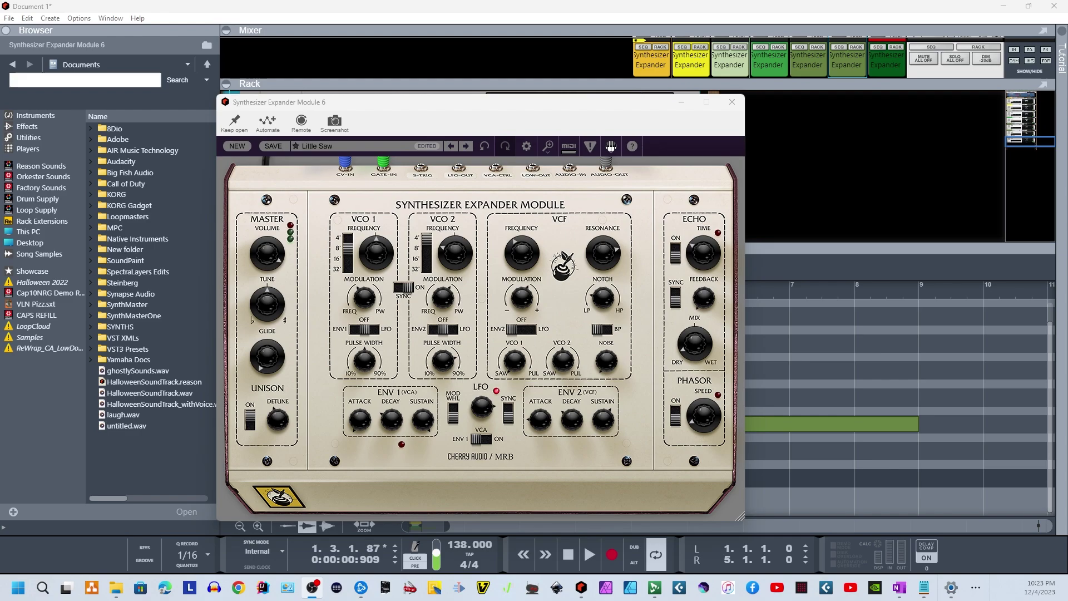
Step: Bring the Synthesizer Expander Module window with the edited 'Little Saw' patch into focus
{"action": "left_click", "coordinate": [504, 103]}
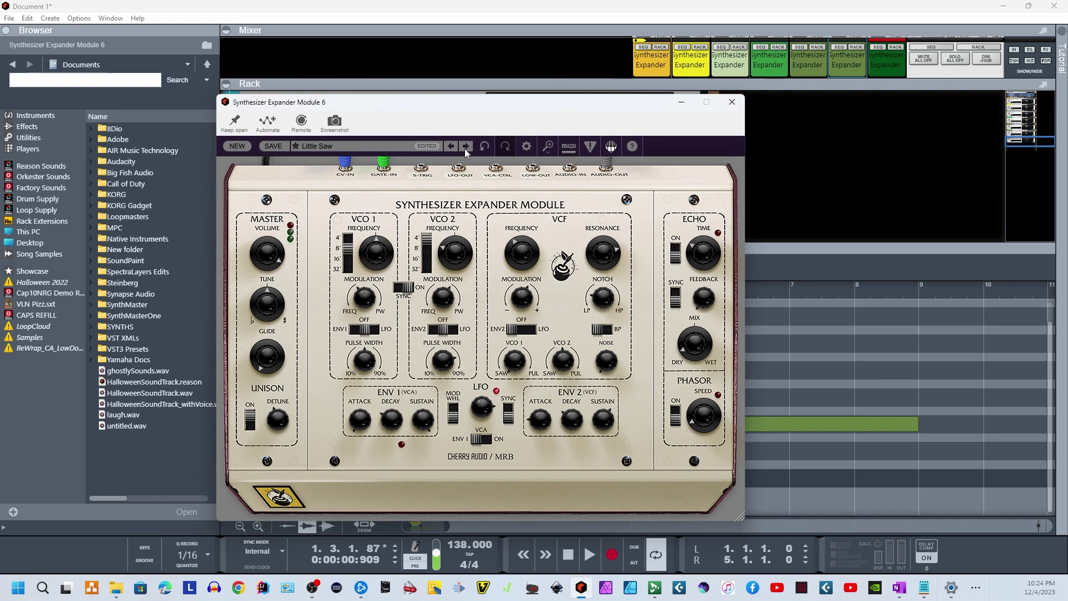
Step: Load the Dan's Lead preset from the Leads preset list
{"action": "left_click", "coordinate": [380, 144]}
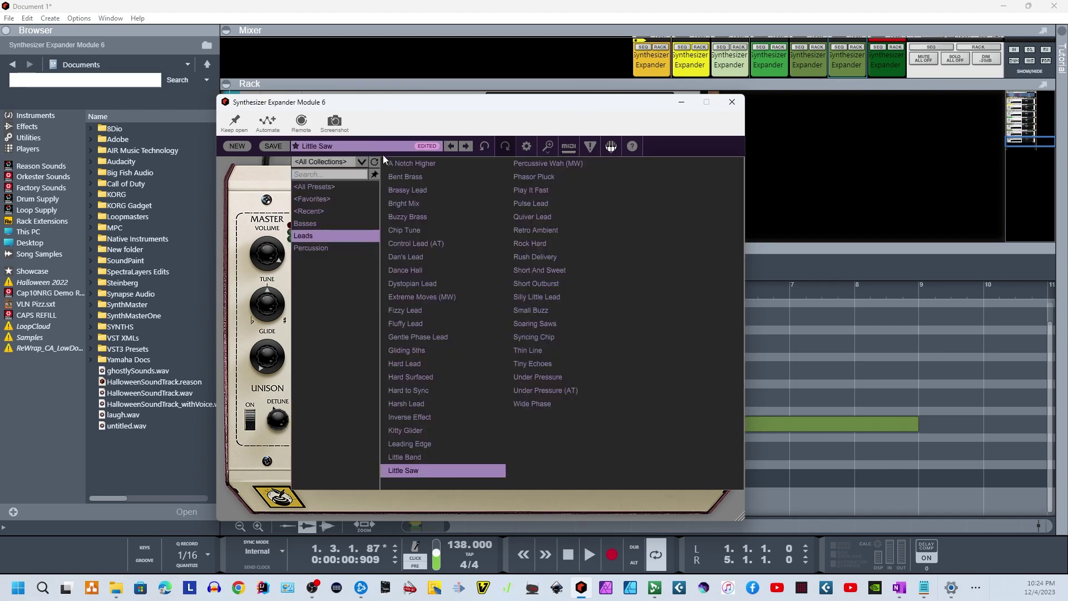
{"action": "double_click", "coordinate": [446, 257]}
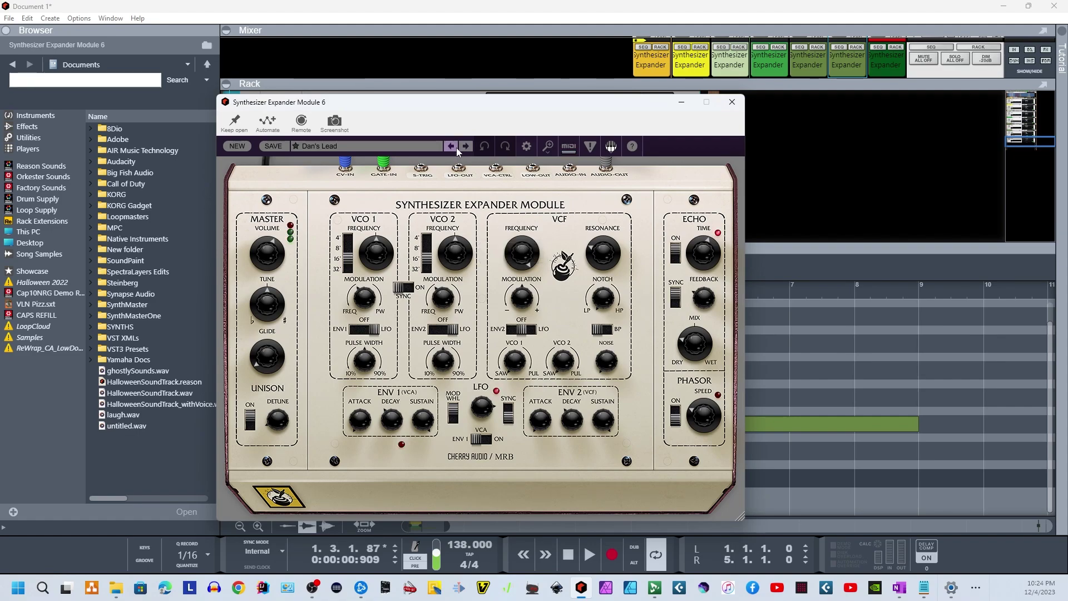
Step: Audition the Rush Delivery and Small Buzz leads, keeping Small Buzz with the Leads list shown
{"action": "left_click", "coordinate": [418, 145]}
{"action": "left_click", "coordinate": [531, 257]}
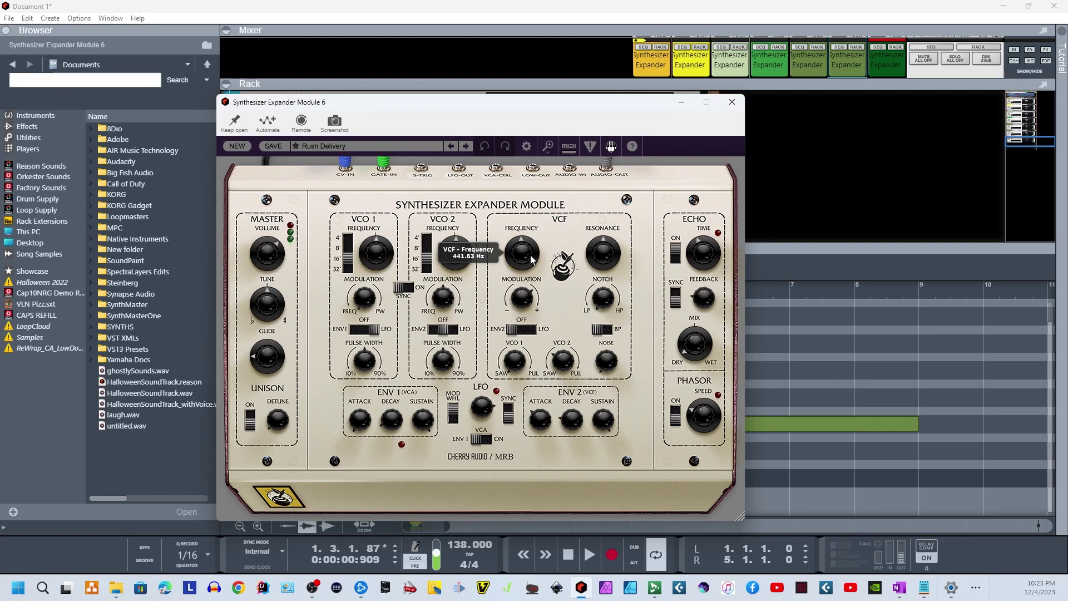
{"action": "left_click", "coordinate": [450, 146]}
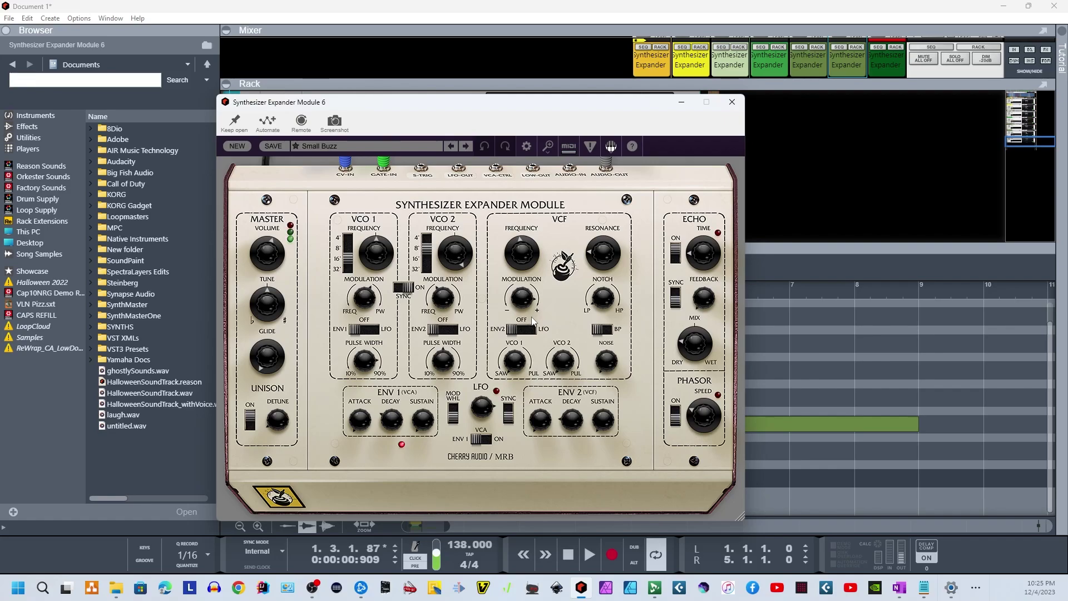
{"action": "left_click", "coordinate": [331, 148]}
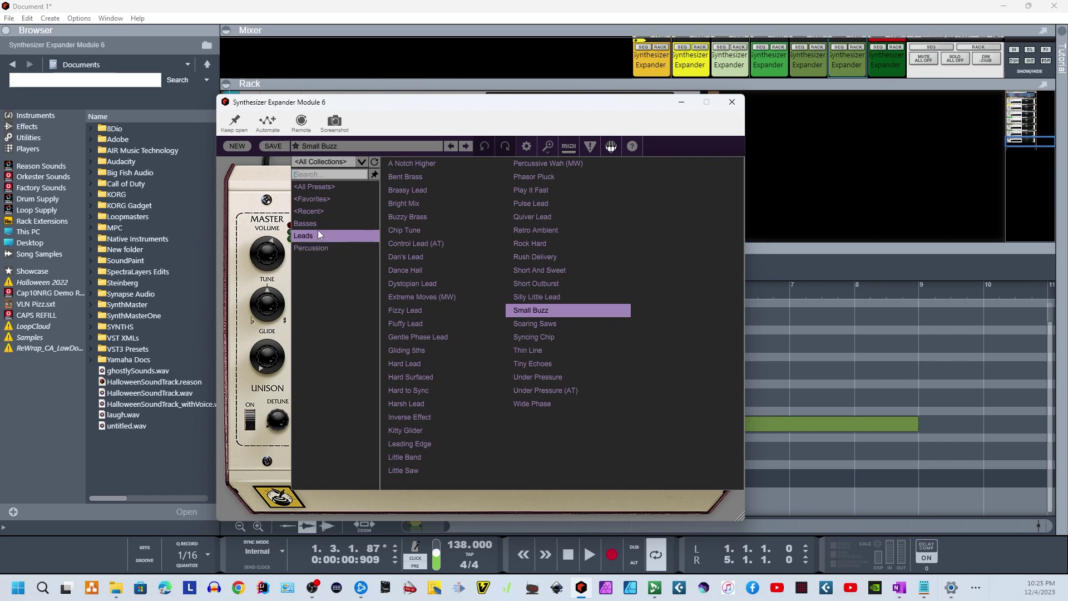
Step: In Percussion, audition Noise Crash, Noisy Phase, Slap!, Slappy Snare and Snare
{"action": "left_click", "coordinate": [325, 250]}
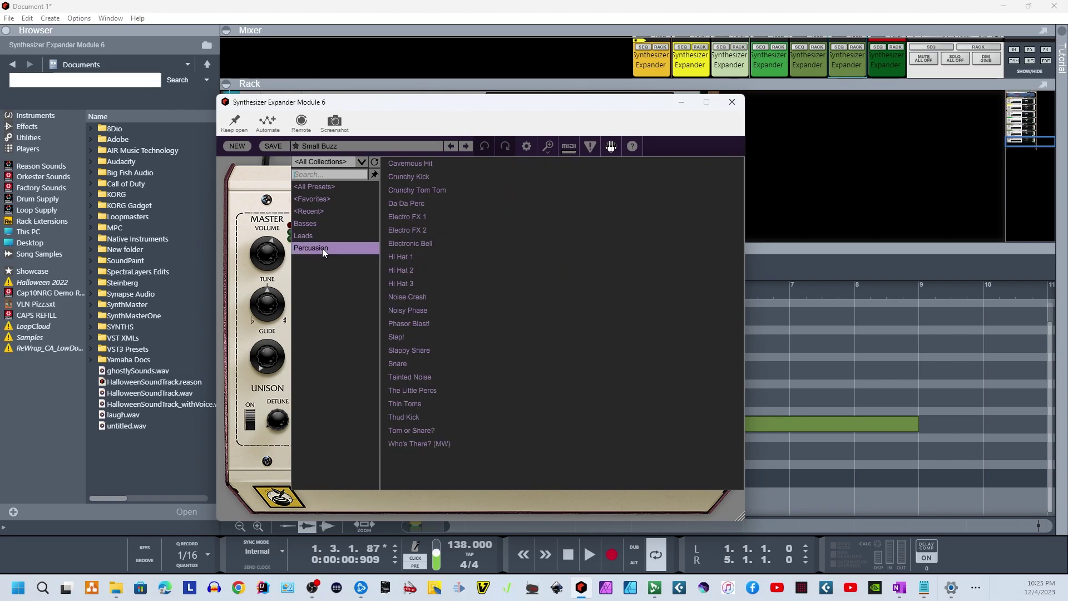
{"action": "left_click", "coordinate": [407, 298]}
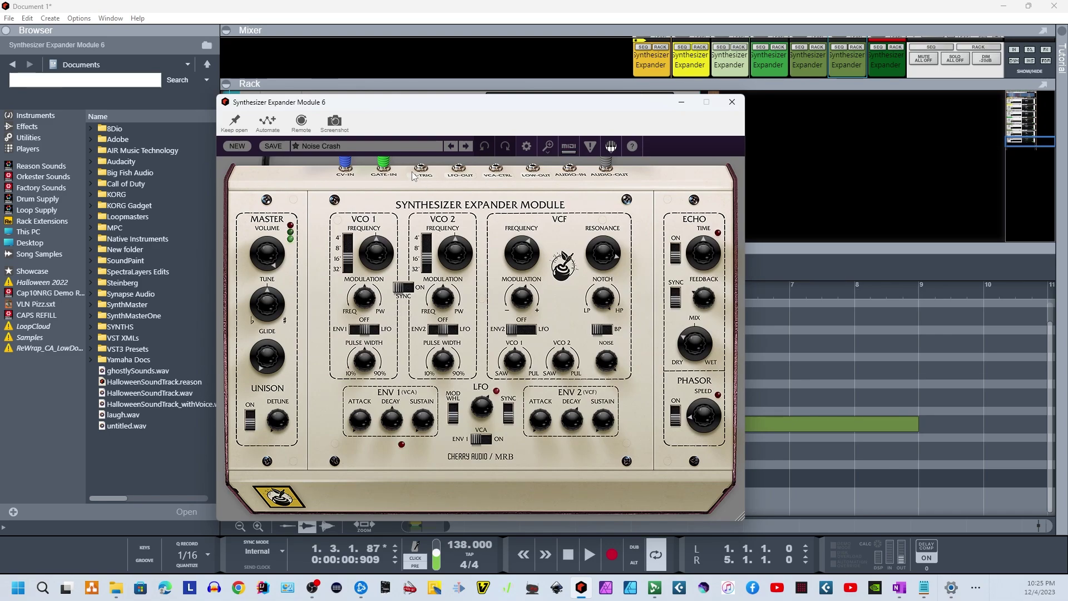
{"action": "left_click", "coordinate": [465, 147]}
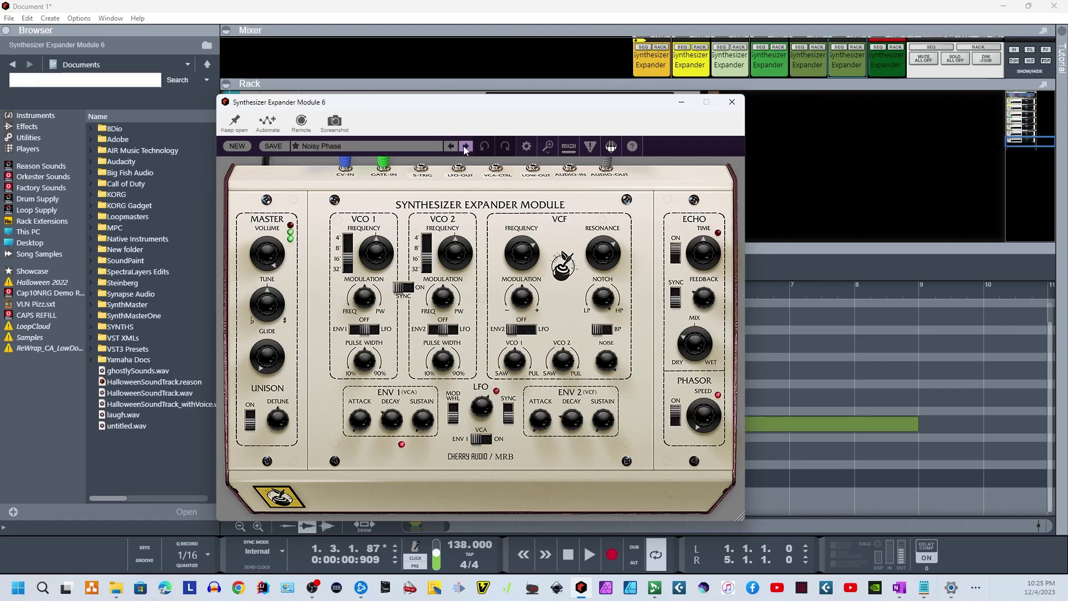
{"action": "left_click", "coordinate": [465, 146]}
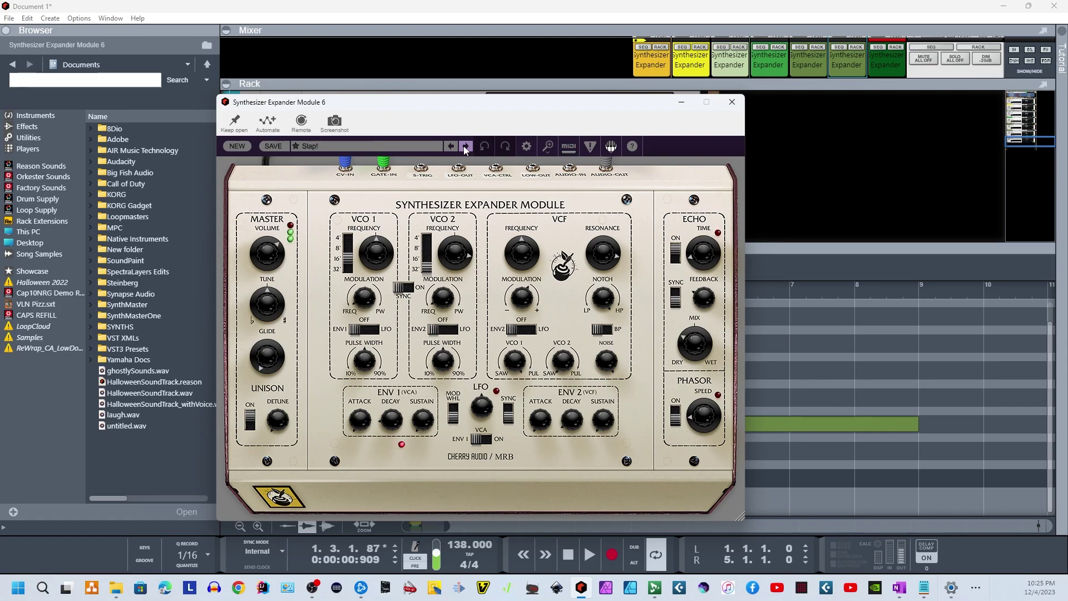
{"action": "left_click", "coordinate": [465, 146]}
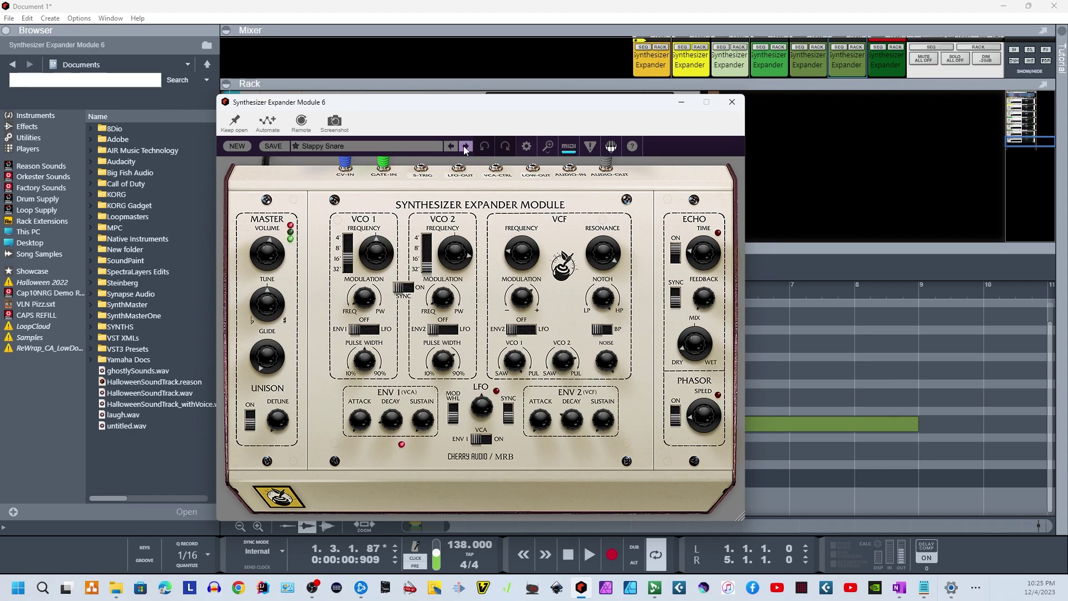
{"action": "left_click", "coordinate": [465, 147]}
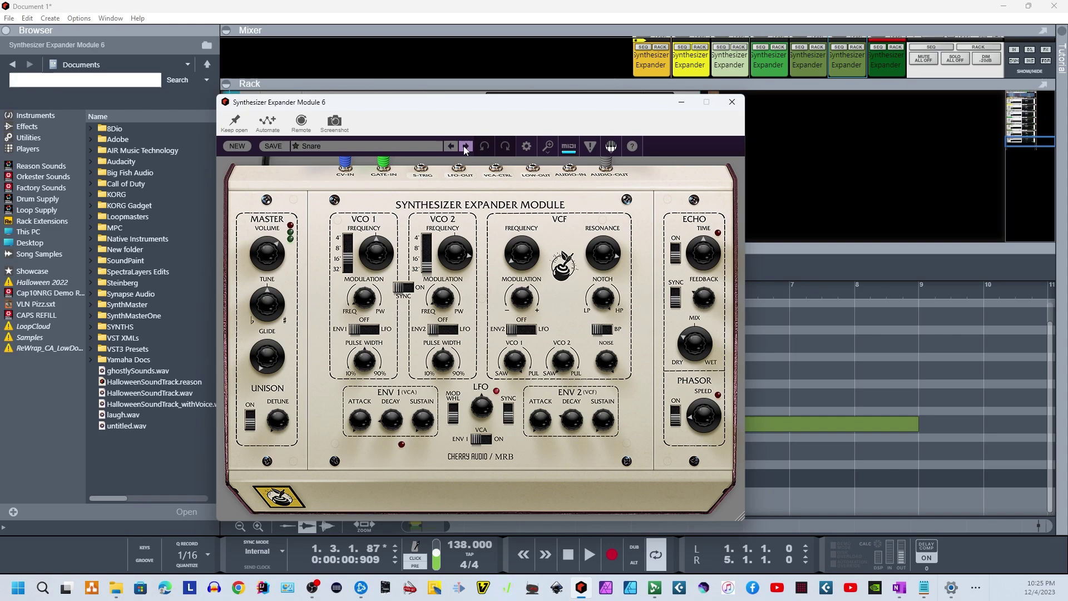
Step: Step through Tainted Noise, Thin Toms, Tom or Snare?, Who's There? (MW), Cavernous Hit to Crunchy Kick
{"action": "left_click", "coordinate": [465, 146]}
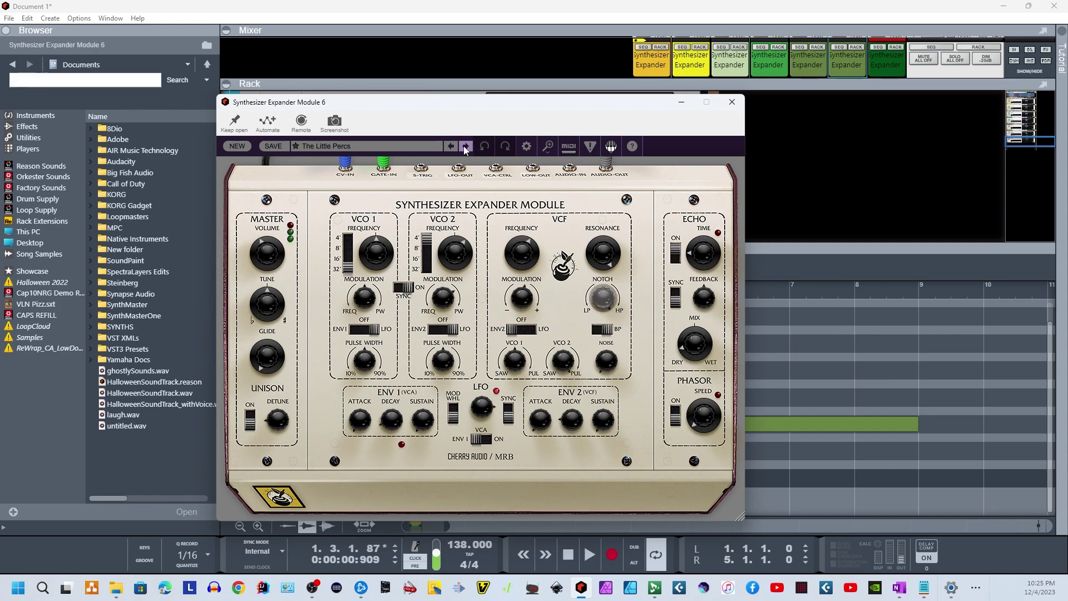
{"action": "left_click", "coordinate": [465, 146]}
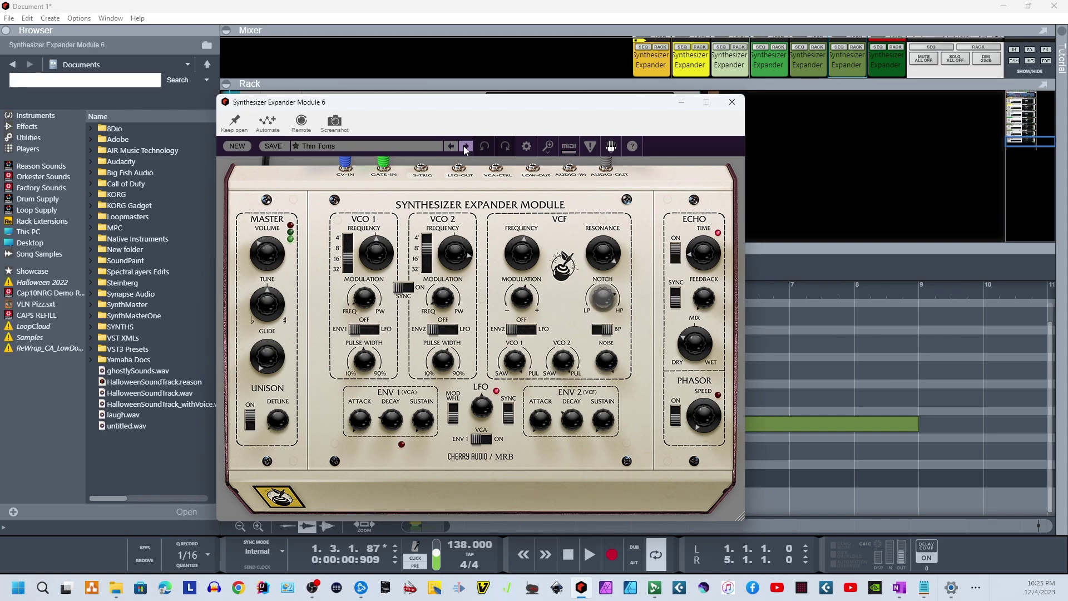
{"action": "left_click", "coordinate": [465, 147]}
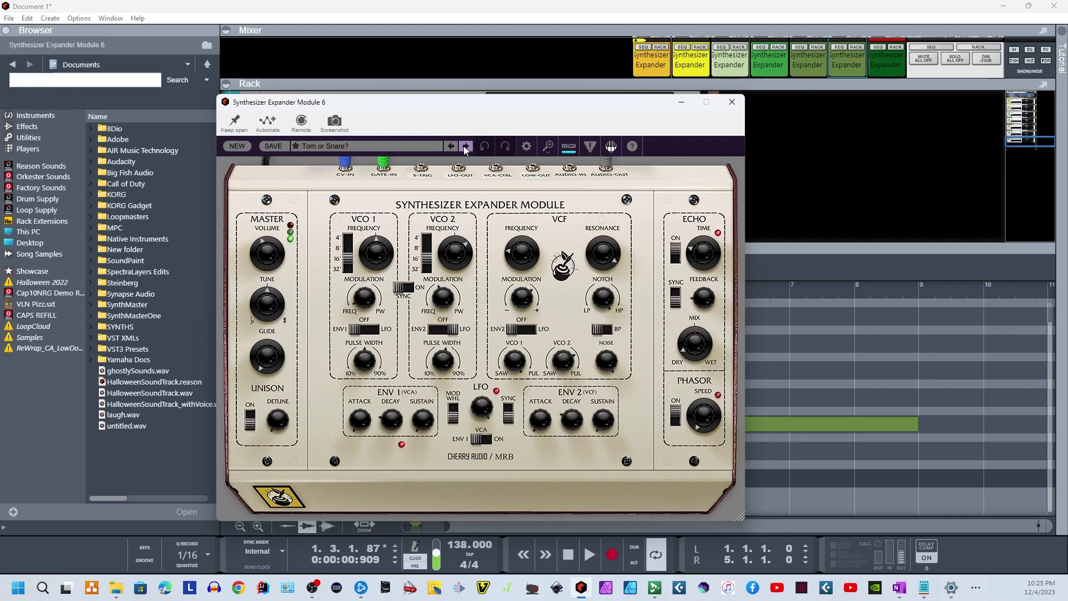
{"action": "left_click", "coordinate": [465, 146]}
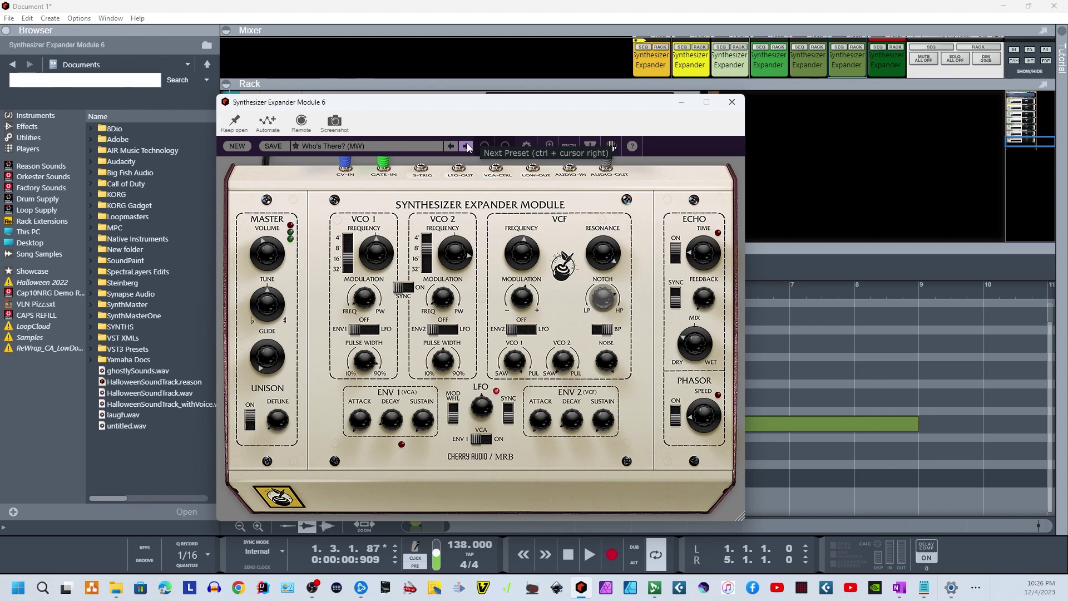
{"action": "left_click", "coordinate": [467, 146]}
{"action": "left_click", "coordinate": [467, 147]}
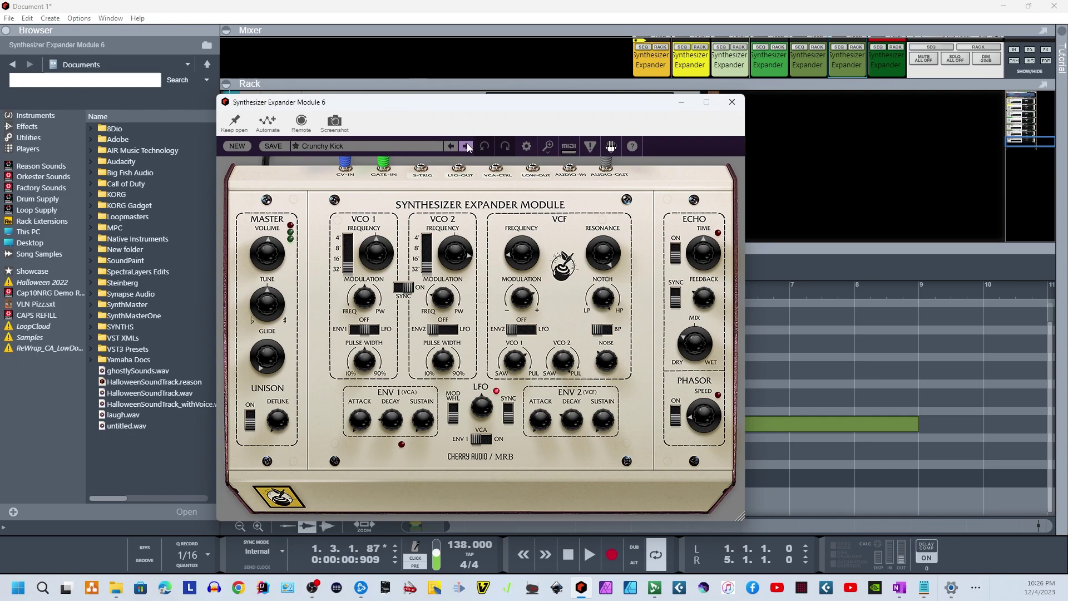
Step: Load the Fast Sync preset from the Basses category
{"action": "left_click", "coordinate": [315, 145]}
{"action": "left_click", "coordinate": [329, 225]}
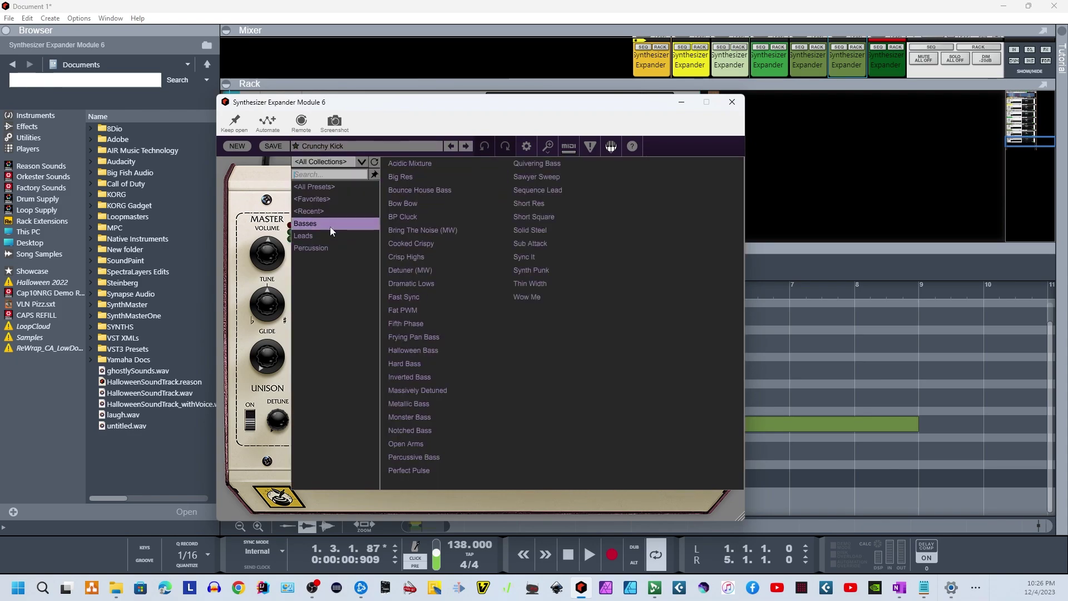
{"action": "left_click", "coordinate": [427, 297]}
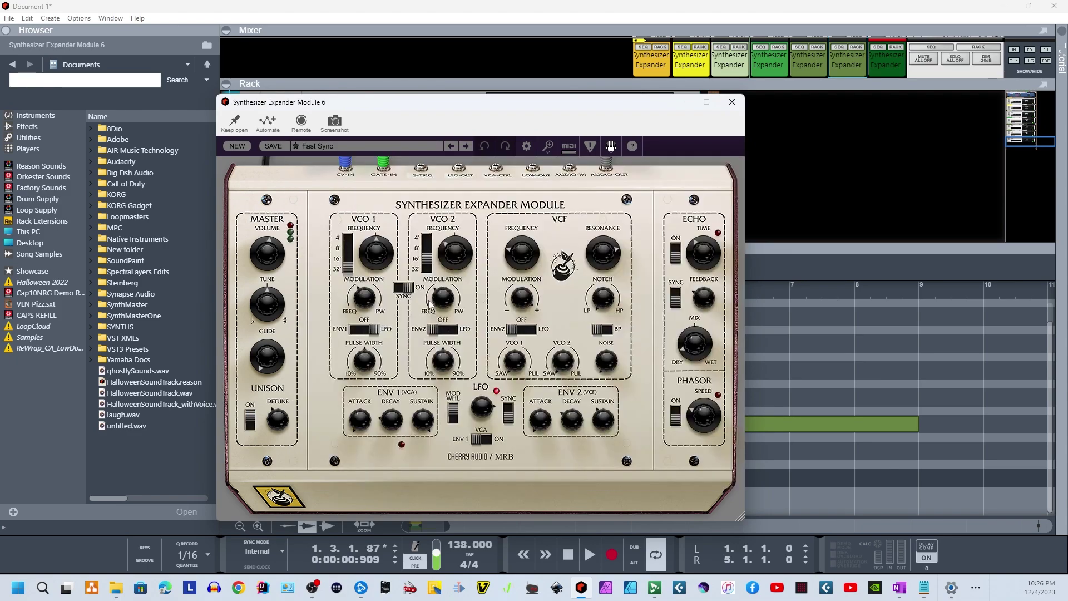